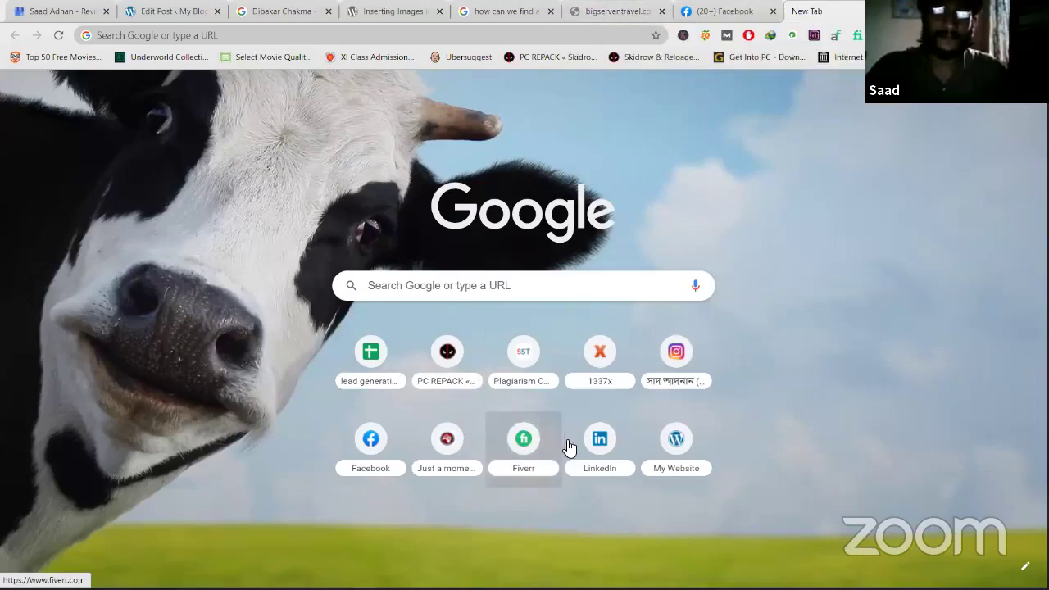
Open Facebook and bring up the Page Info settings of the Cooking & Baking Canvas page
left_click(363, 459)
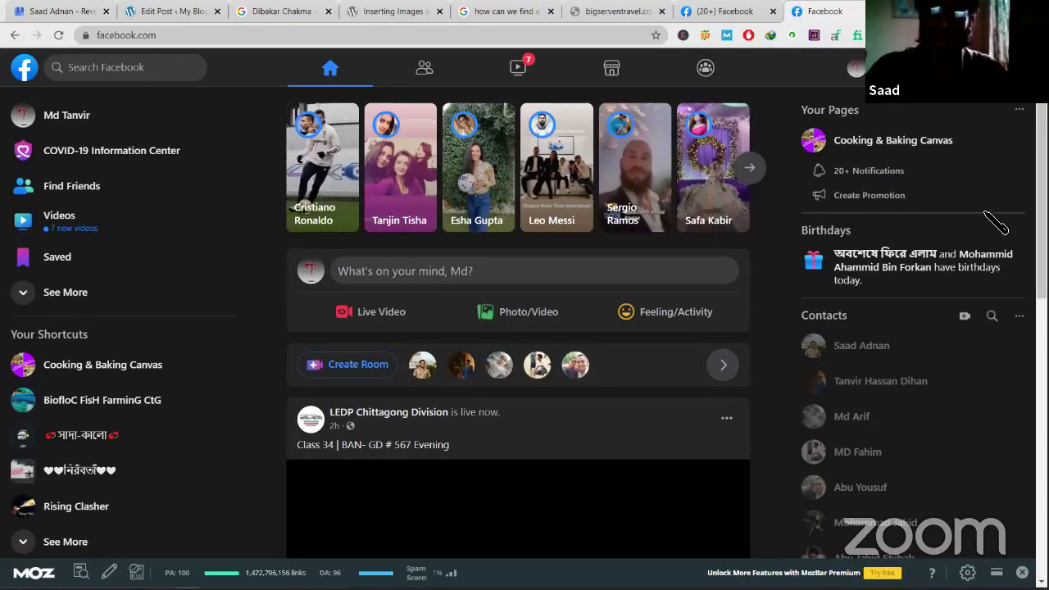
left_click(875, 145)
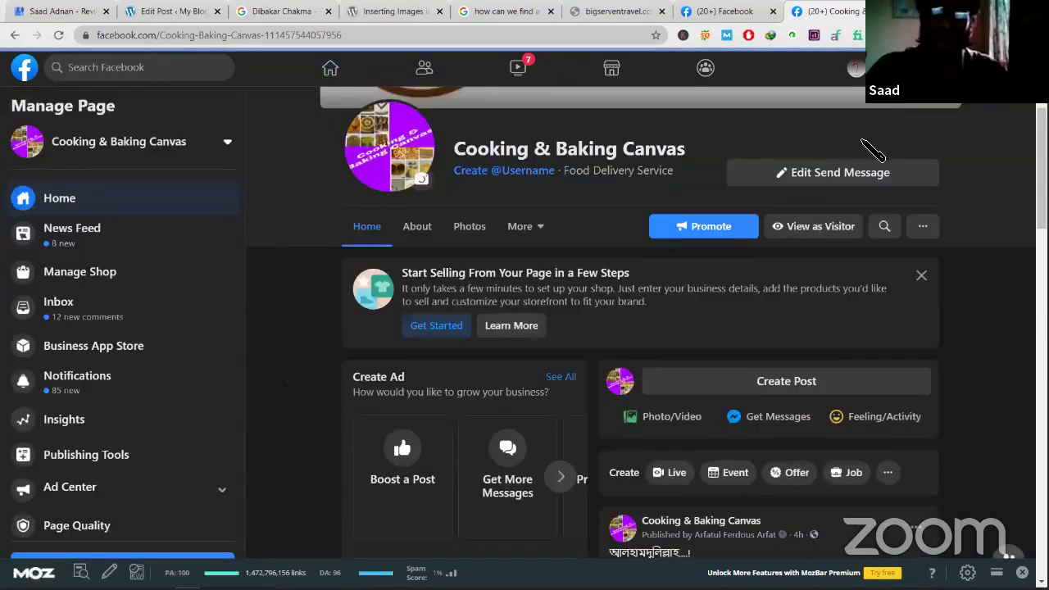
scroll(316, 268, "down", 1)
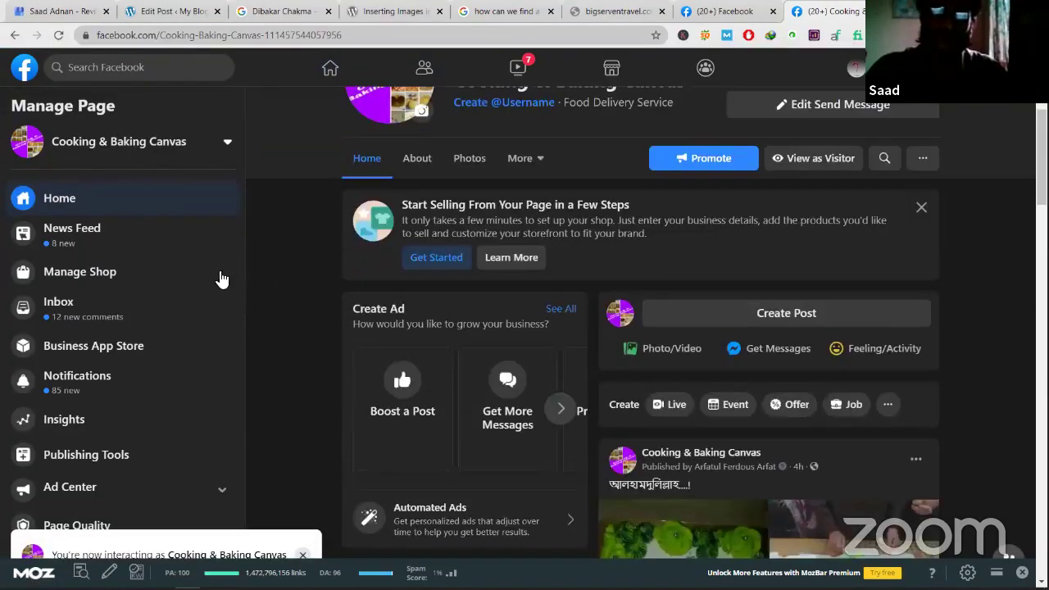
scroll(229, 281, "down", 1)
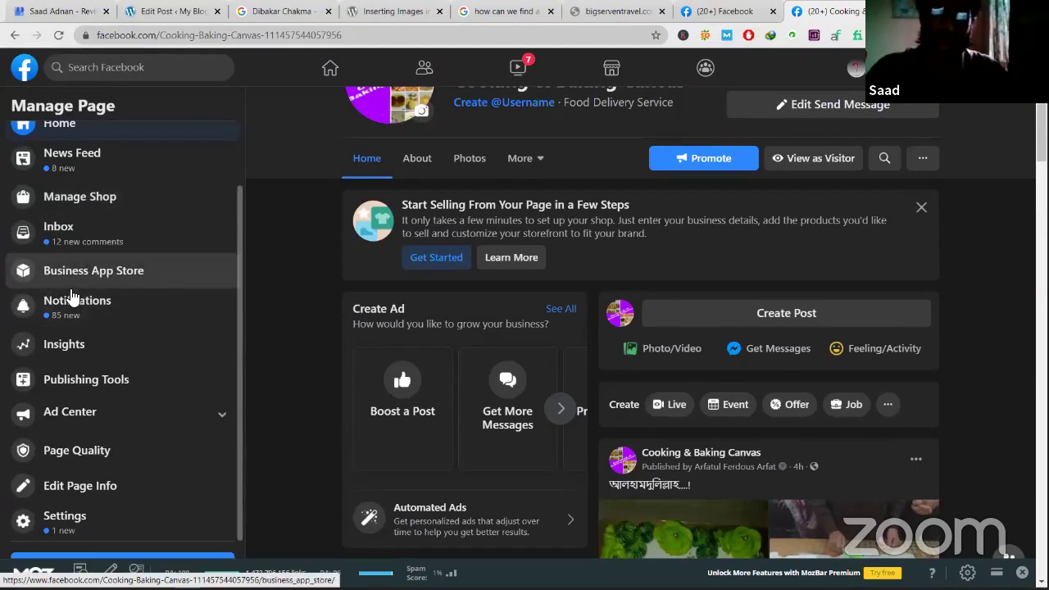
left_click(75, 521)
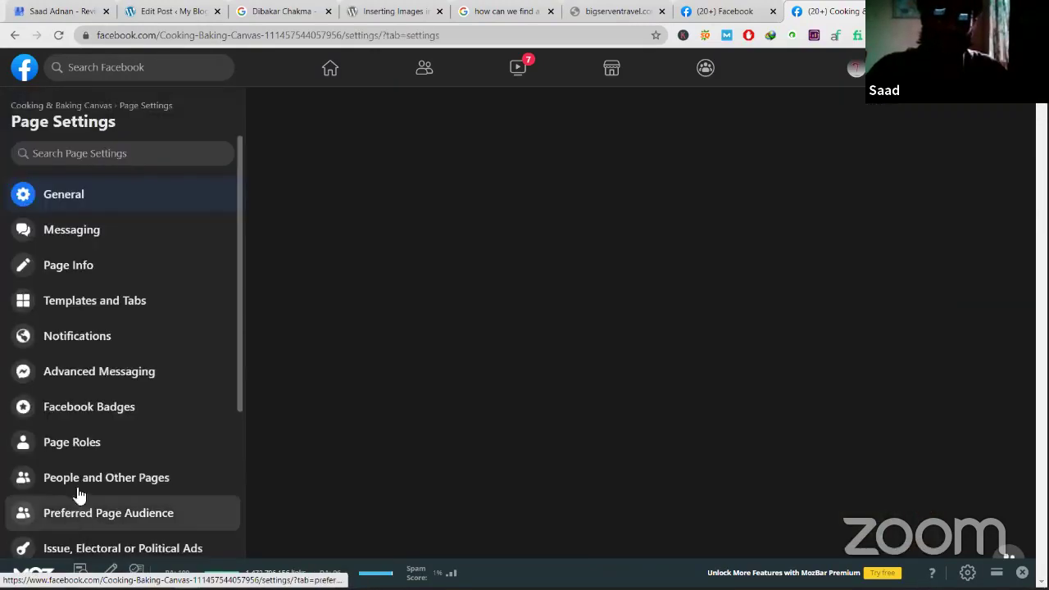
left_click(82, 275)
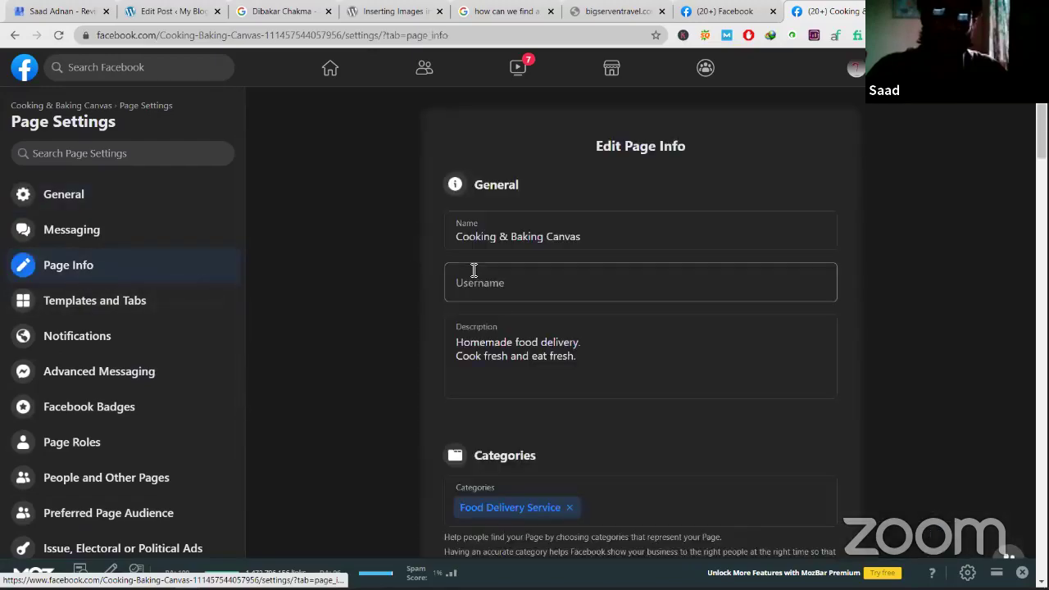
Examine the Cooking & Baking Canvas page info, including business hours, temporary service changes, additional information, Wi-Fi and price range
scroll(468, 275, "down", 5)
scroll(473, 270, "down", 10)
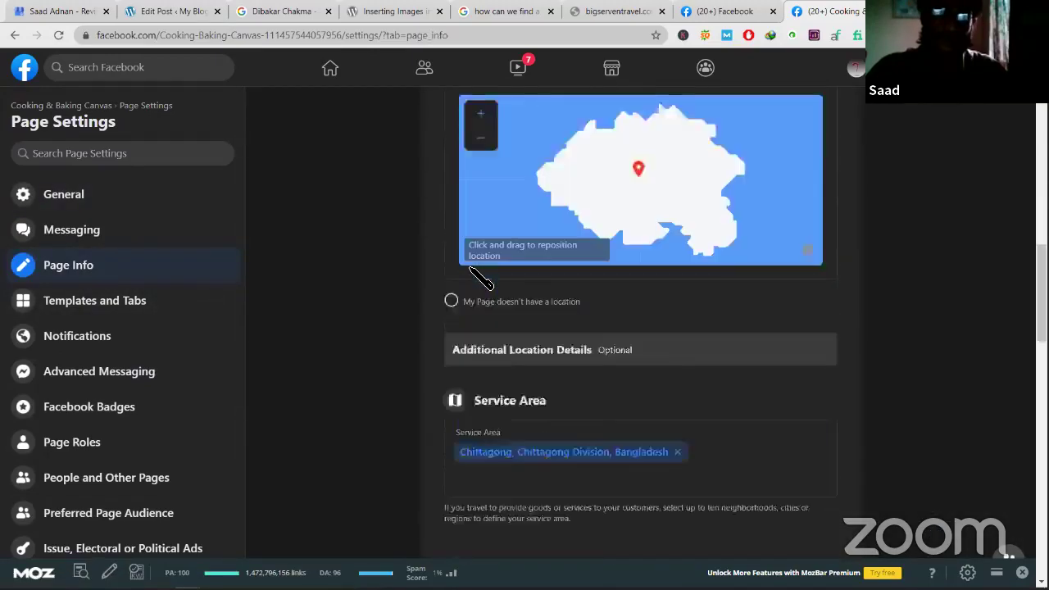
scroll(473, 274, "down", 10)
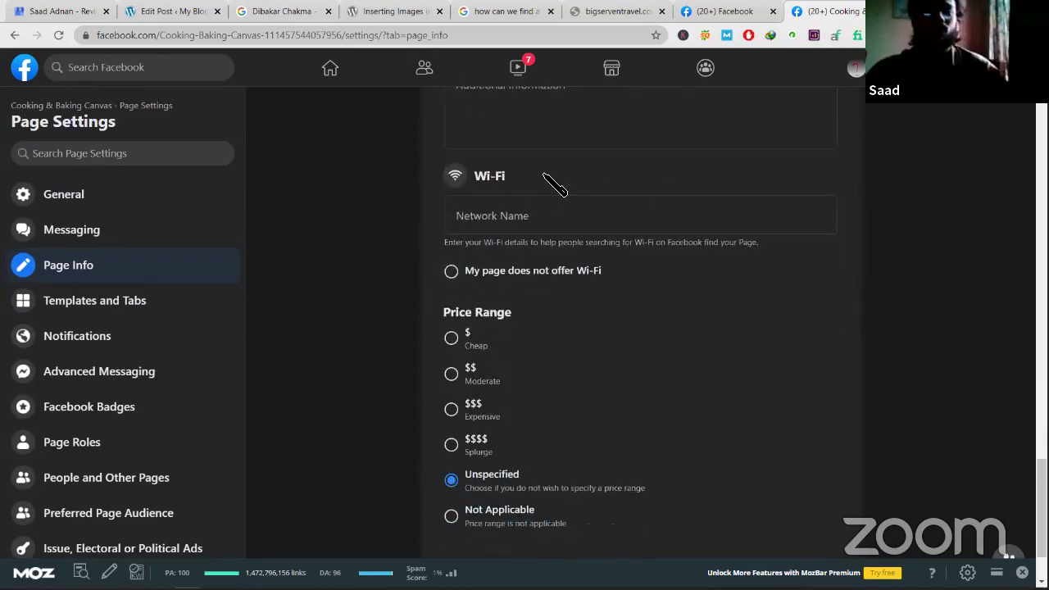
scroll(553, 185, "up", 1)
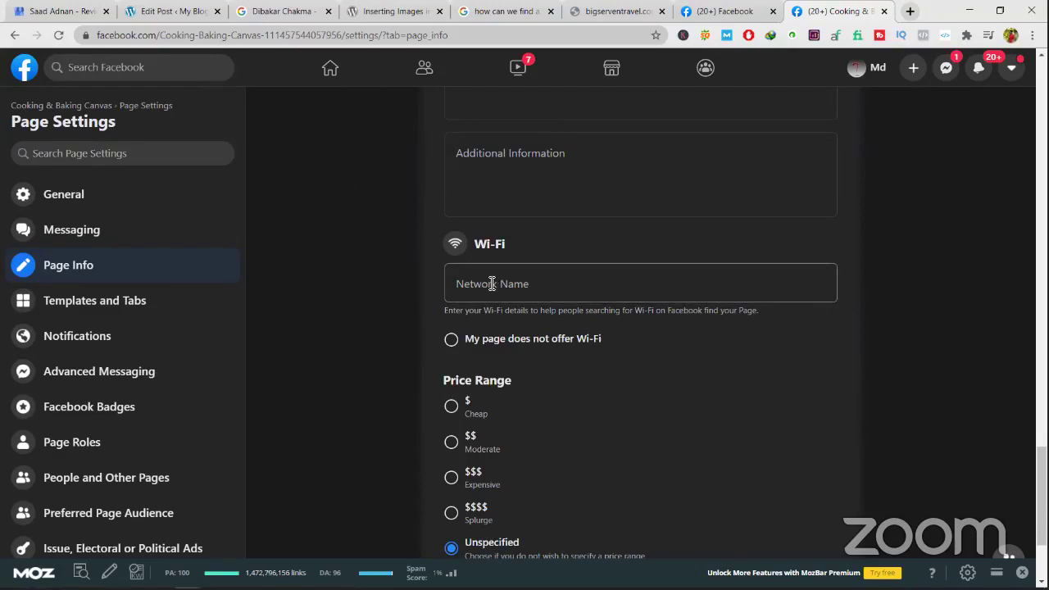
scroll(492, 284, "up", 4)
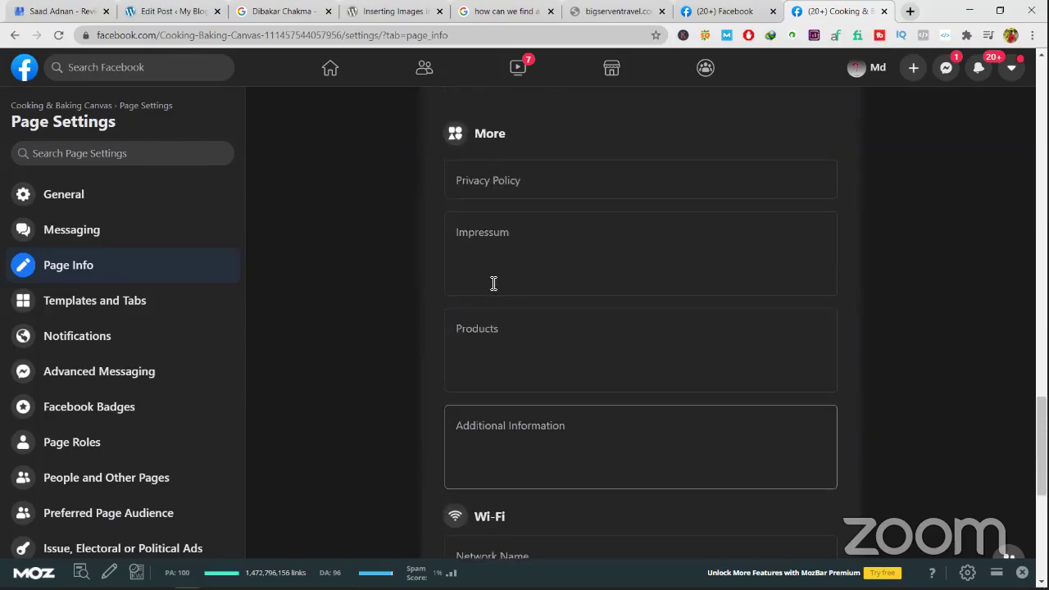
scroll(492, 283, "up", 1)
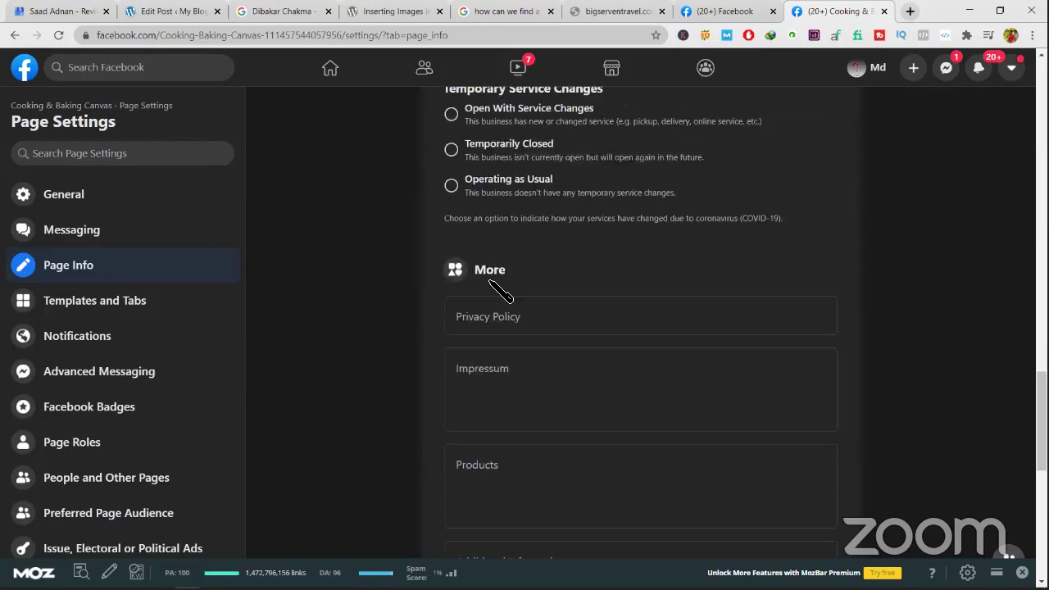
scroll(502, 295, "up", 1)
scroll(495, 286, "up", 3)
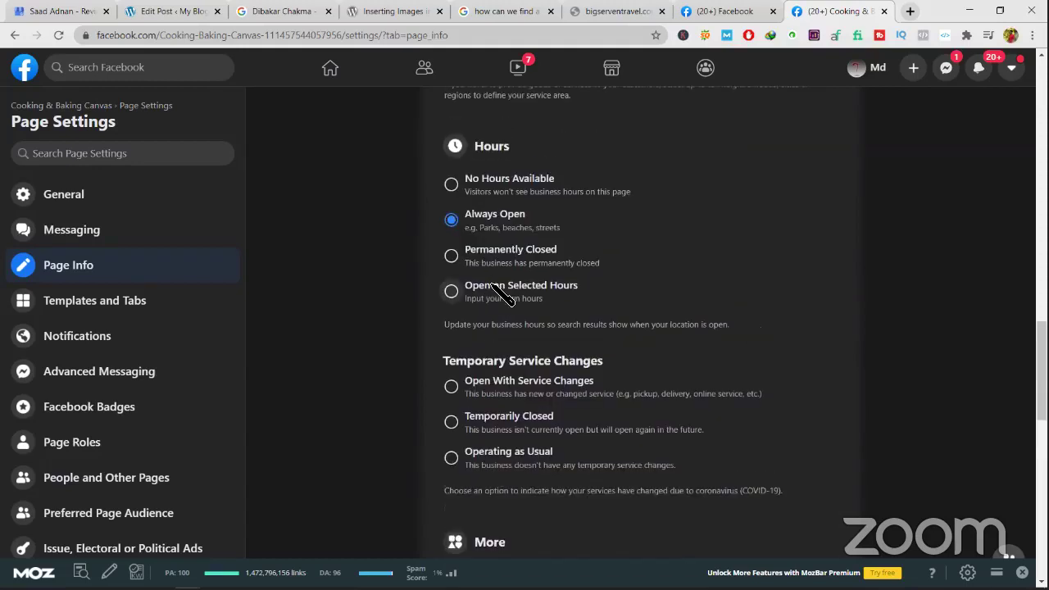
scroll(495, 289, "up", 1)
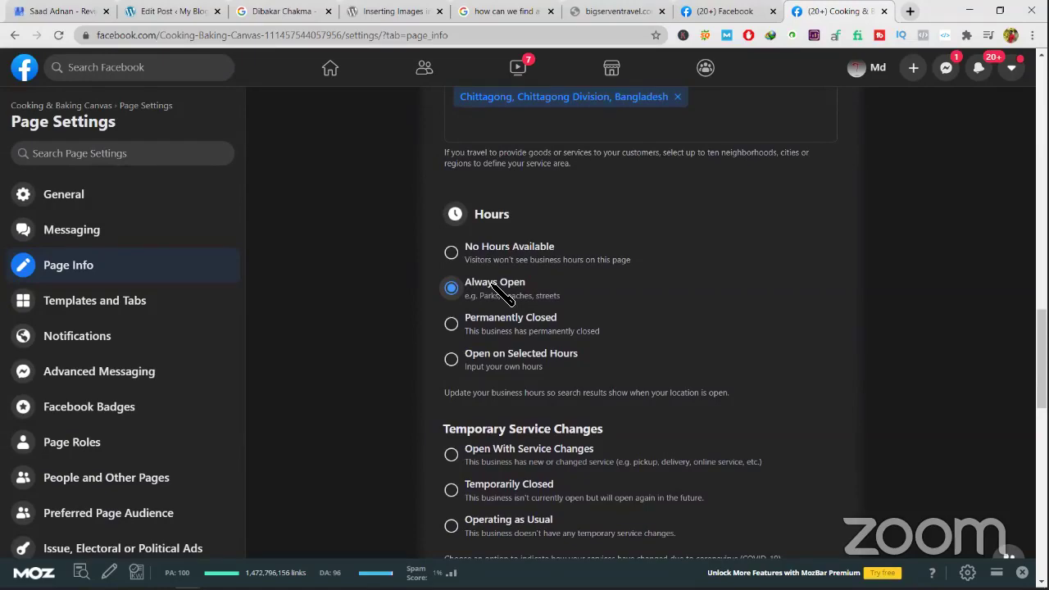
scroll(495, 286, "down", 6)
scroll(495, 286, "down", 4)
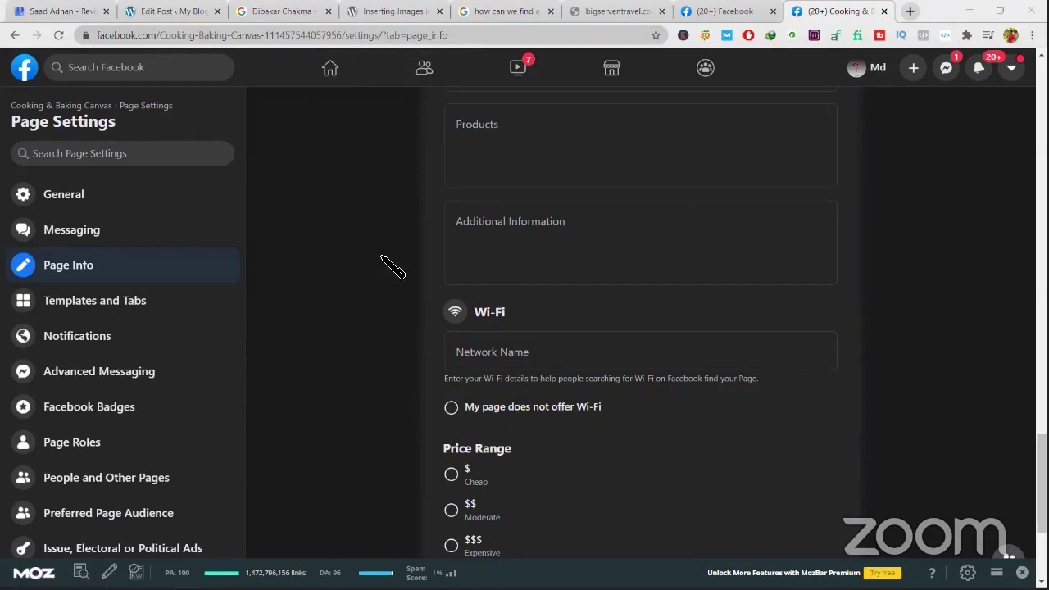
Review the Cooking & Baking Canvas page's category, contact details, location and service area
scroll(392, 267, "up", 8)
scroll(391, 267, "up", 4)
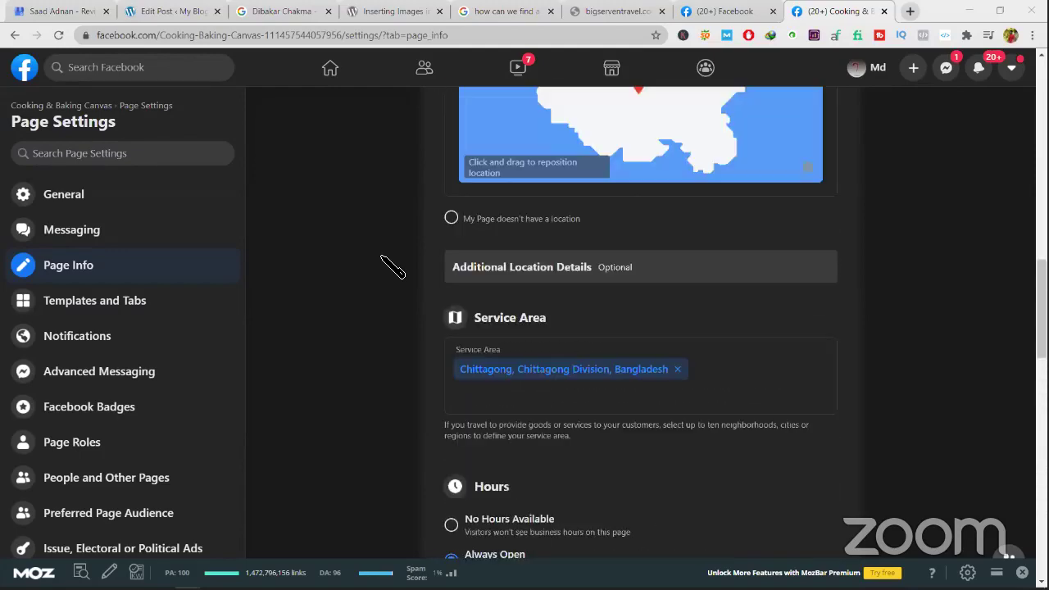
scroll(392, 337, "up", 2)
scroll(392, 336, "up", 8)
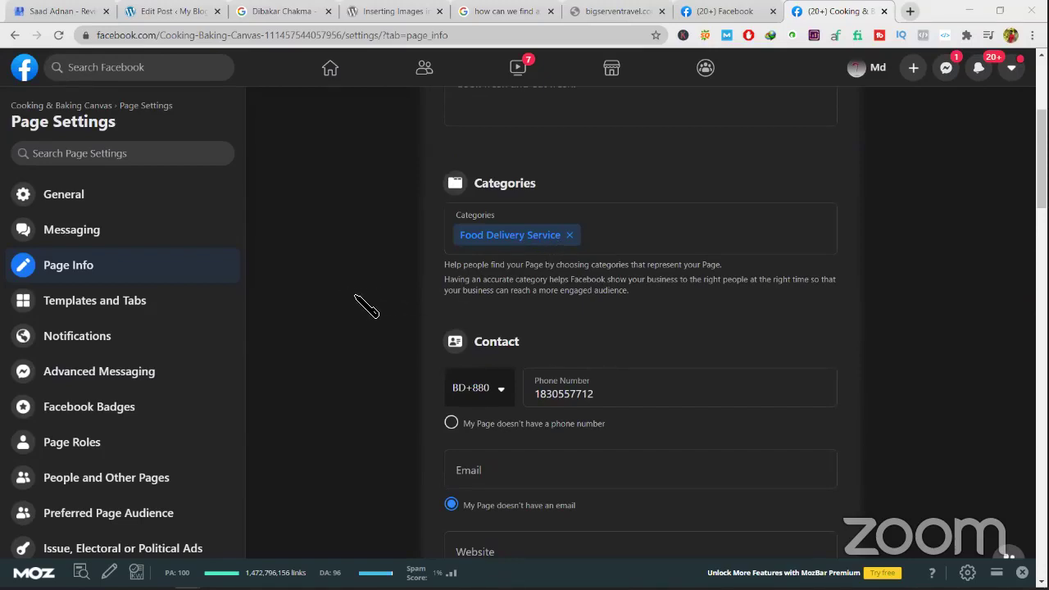
scroll(367, 307, "down", 1)
scroll(366, 307, "down", 2)
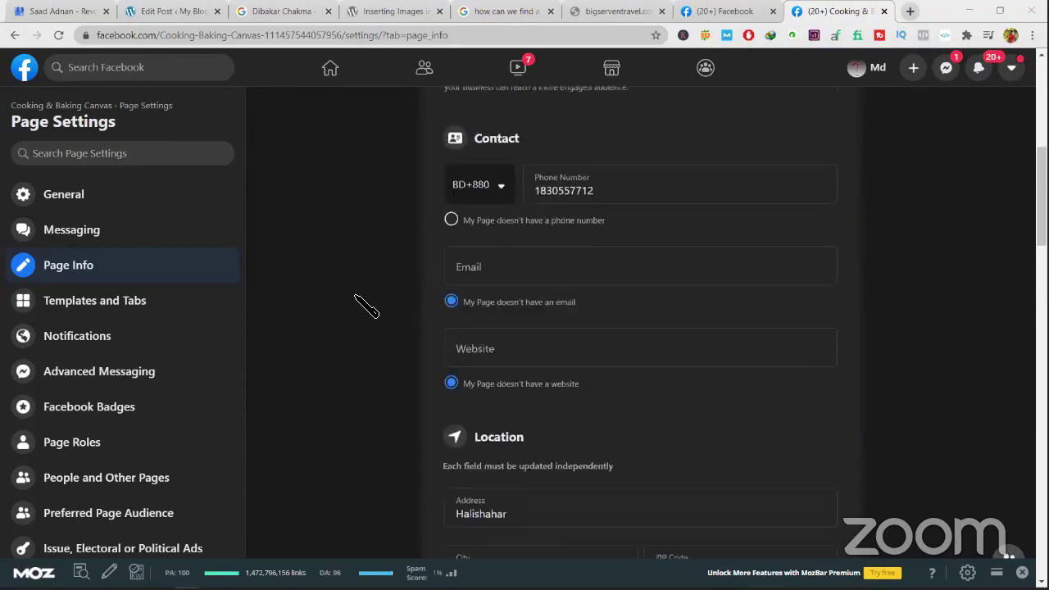
scroll(367, 306, "down", 4)
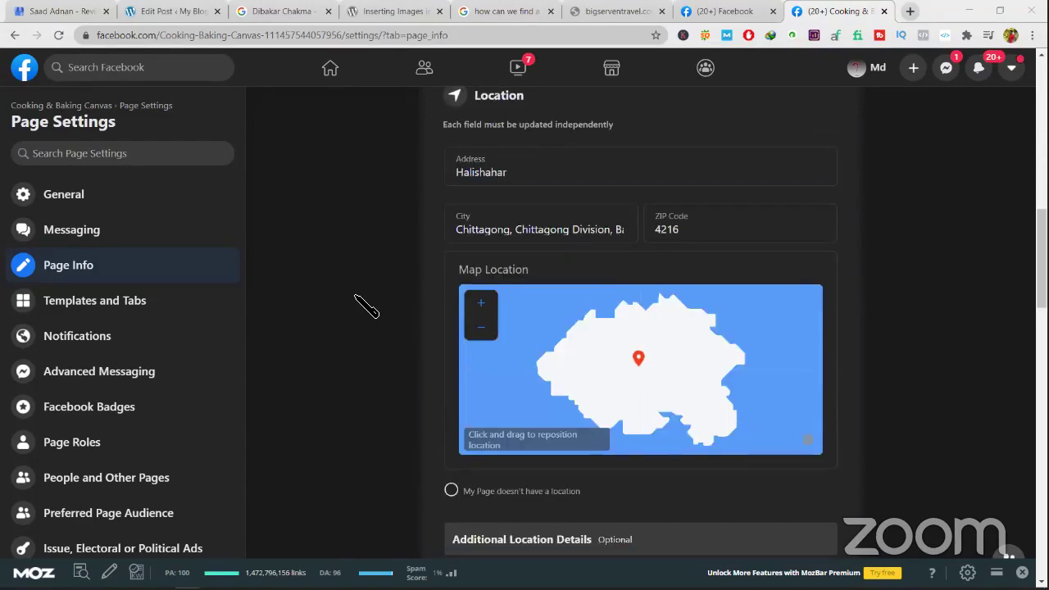
scroll(366, 307, "down", 3)
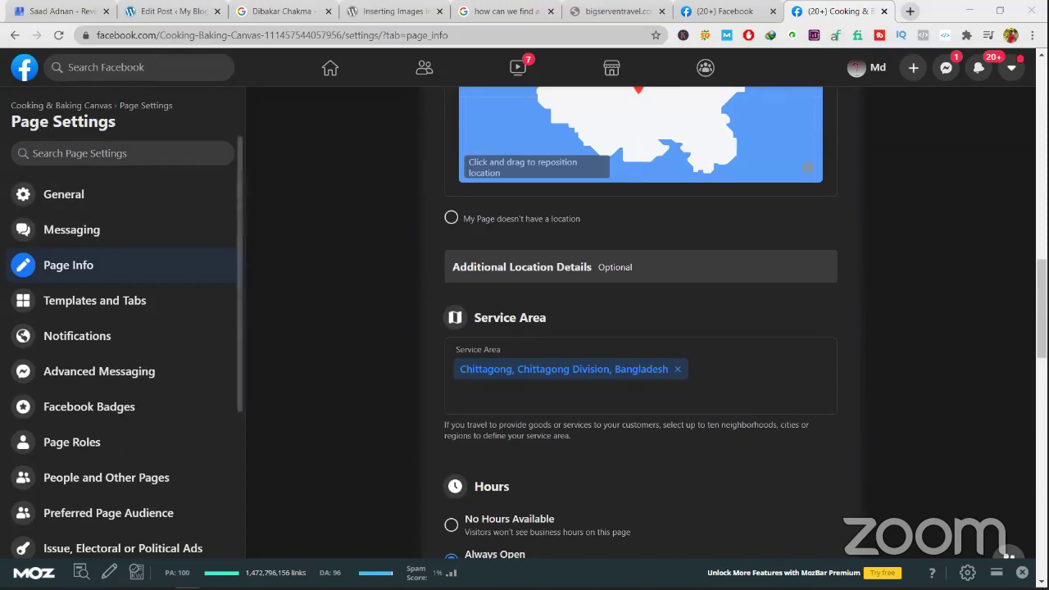
Return to the Facebook home feed and open the Page Info settings of the BiofloC FisH FarminG CtG page
left_click(29, 83)
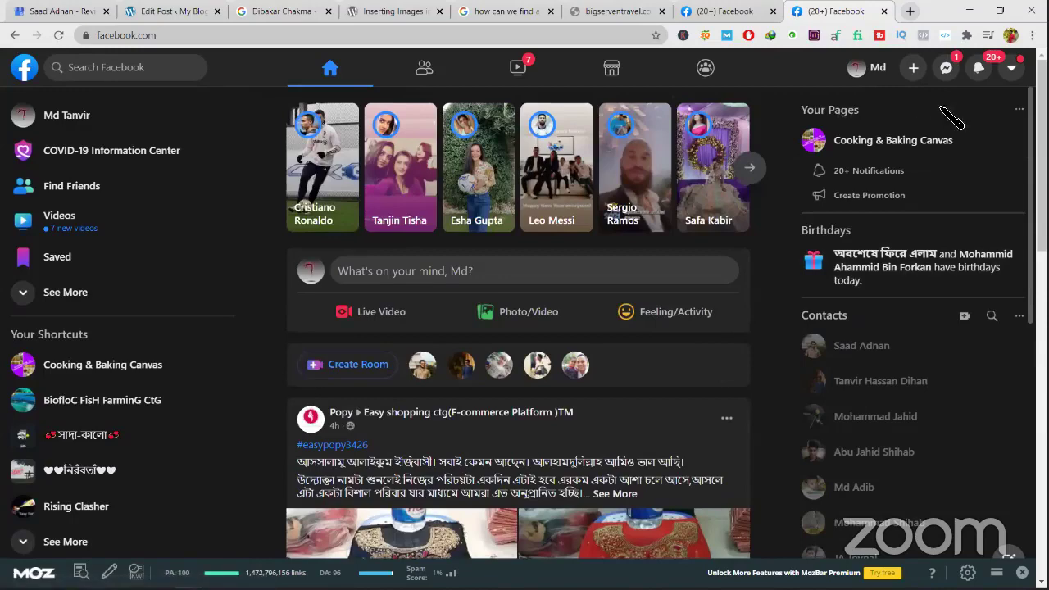
left_click(84, 402)
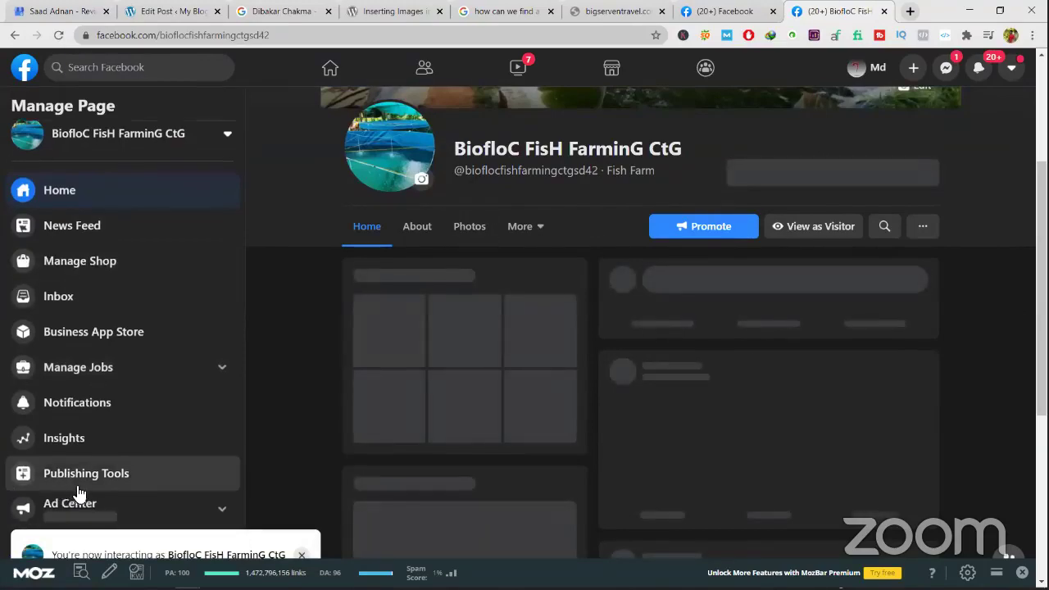
scroll(79, 492, "down", 2)
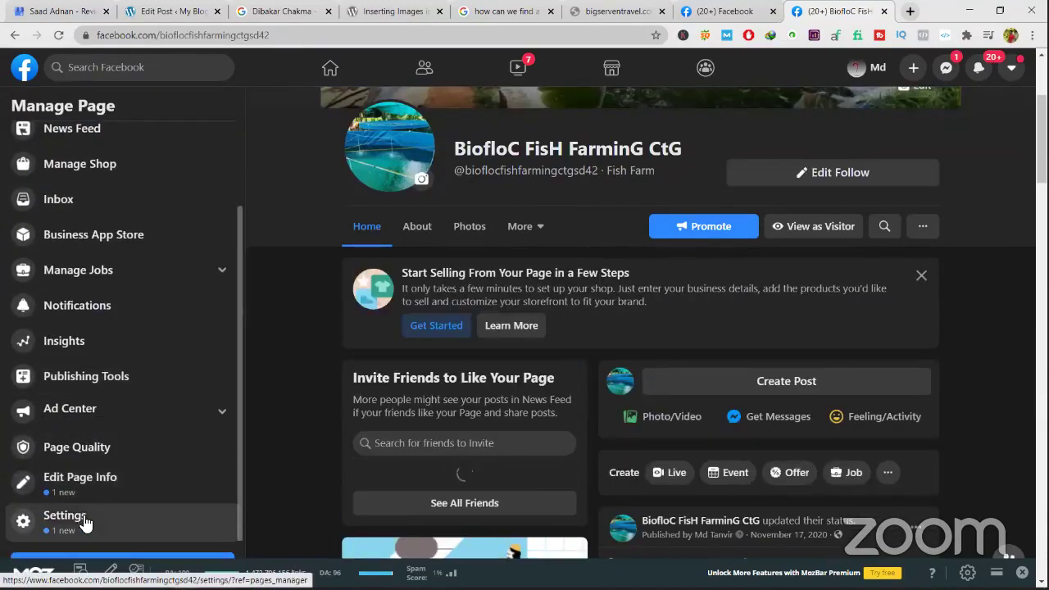
left_click(82, 520)
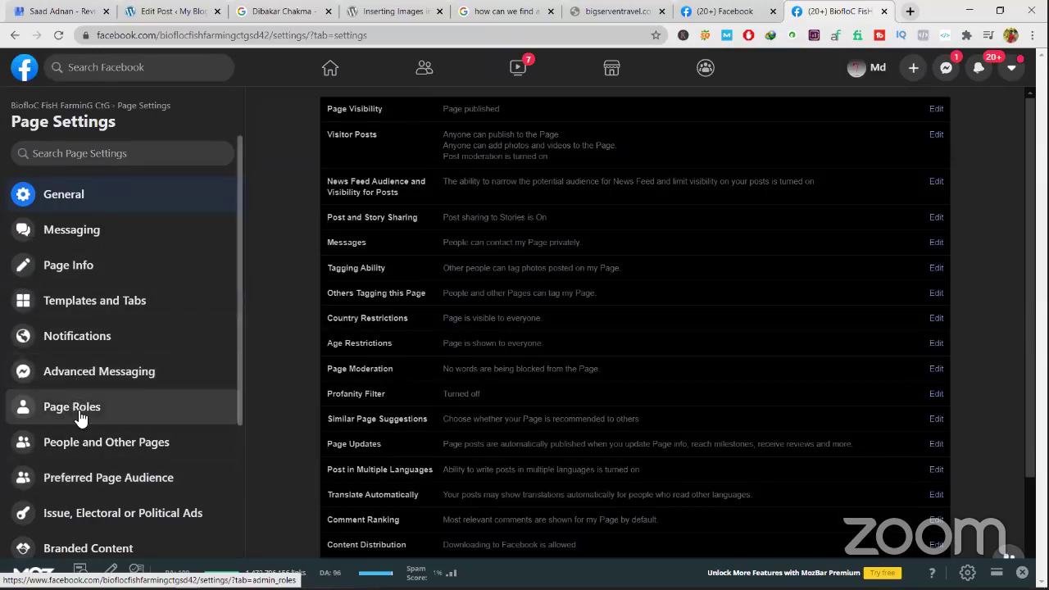
left_click(109, 277)
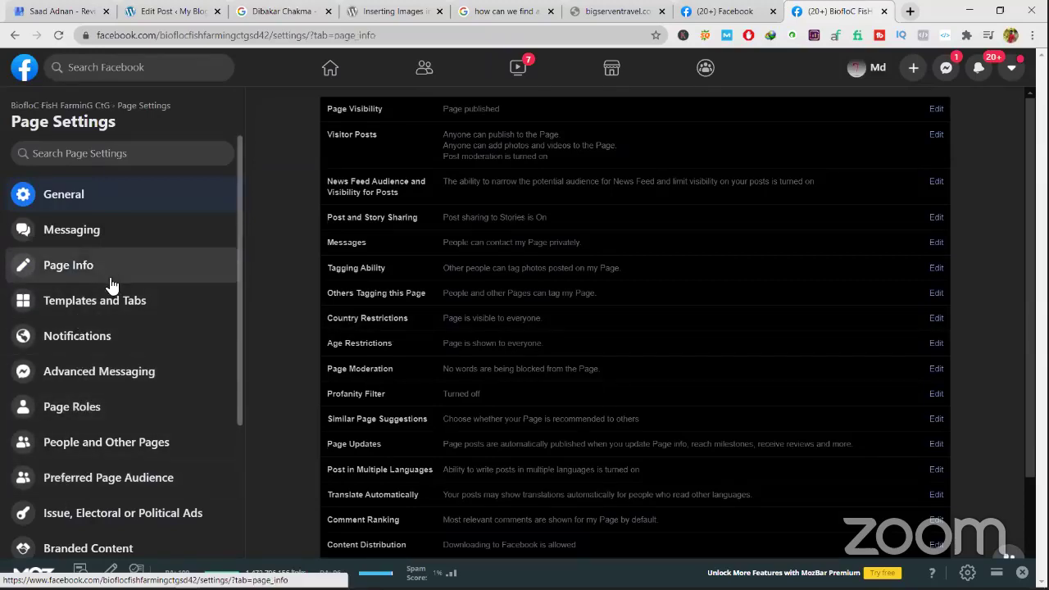
Examine the BiofloC FisH FarminG CtG page's daily opening hours, products, additional information, Wi-Fi and price range sections
scroll(496, 332, "down", 5)
scroll(496, 332, "down", 15)
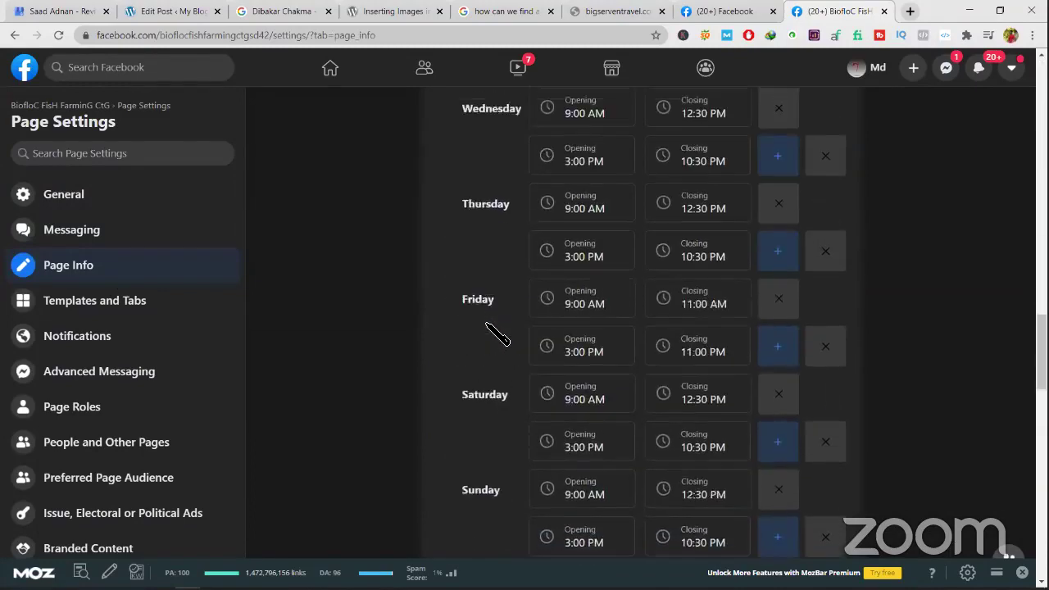
scroll(496, 332, "down", 10)
scroll(496, 332, "up", 2)
scroll(496, 332, "down", 3)
scroll(496, 332, "down", 6)
scroll(500, 340, "up", 2)
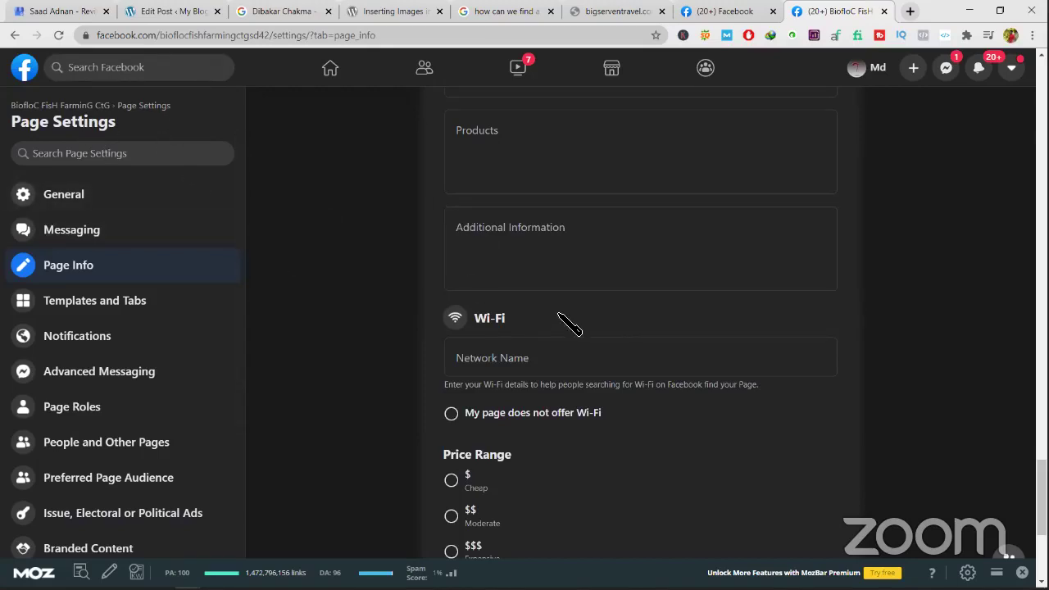
Review the fish farm page's service area, description, category, contact and location details, and its privacy policy and additional information fields
scroll(570, 326, "up", 15)
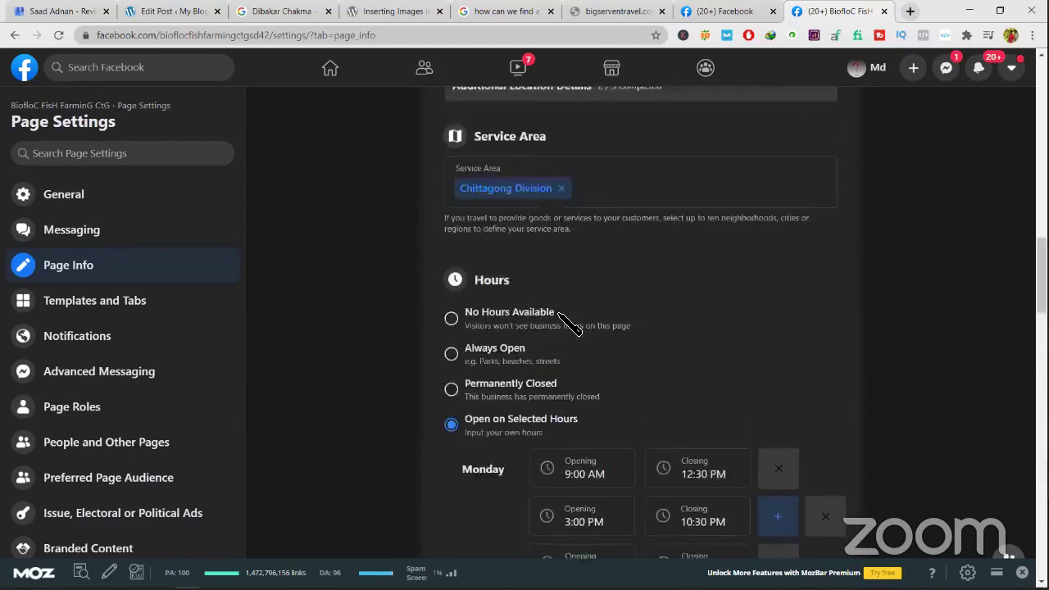
scroll(570, 325, "up", 5)
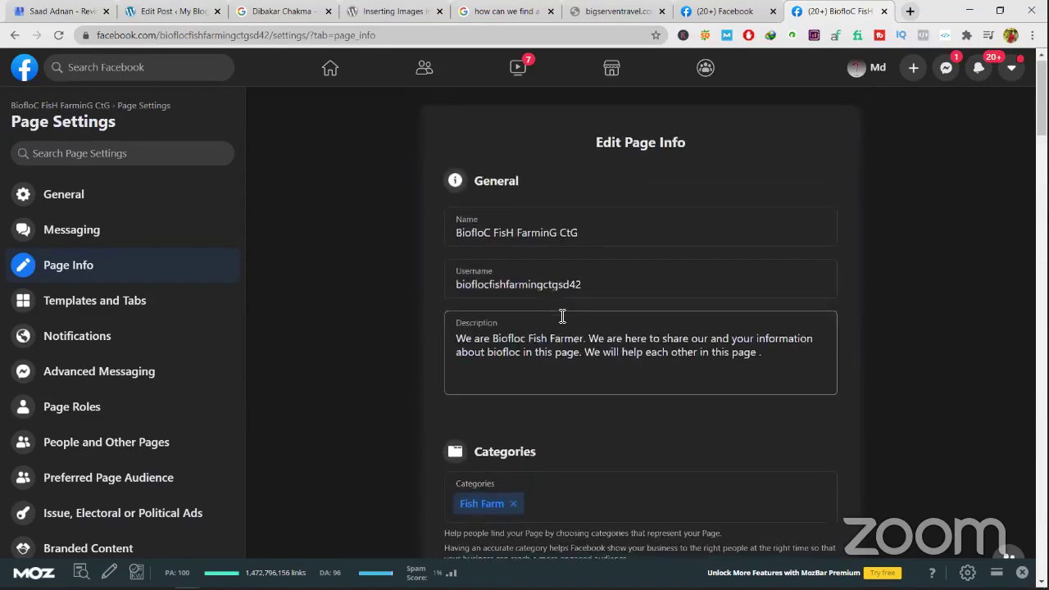
scroll(560, 314, "down", 2)
scroll(474, 397, "down", 2)
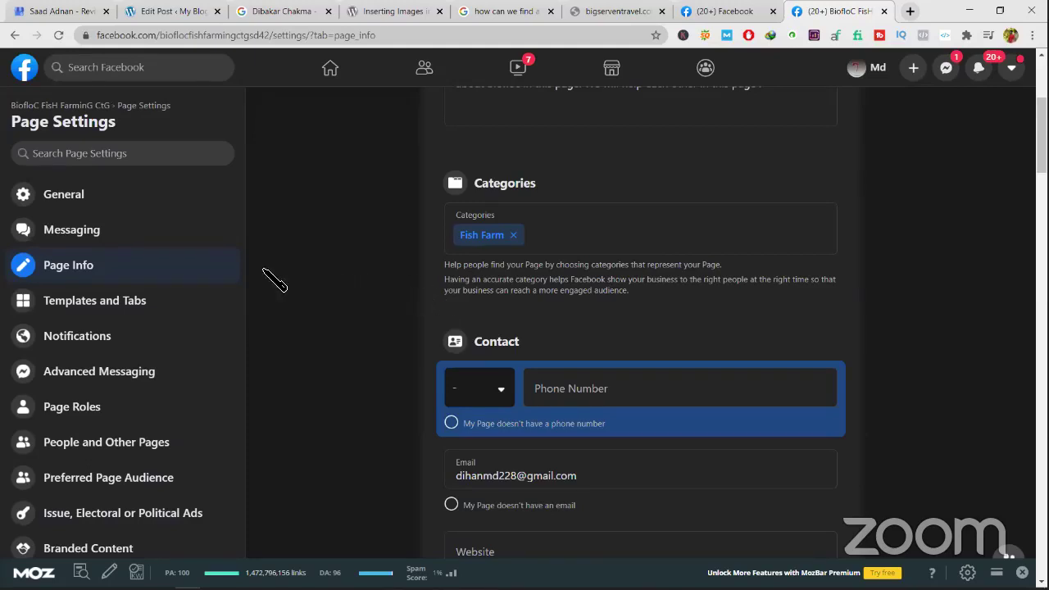
scroll(311, 176, "up", 1)
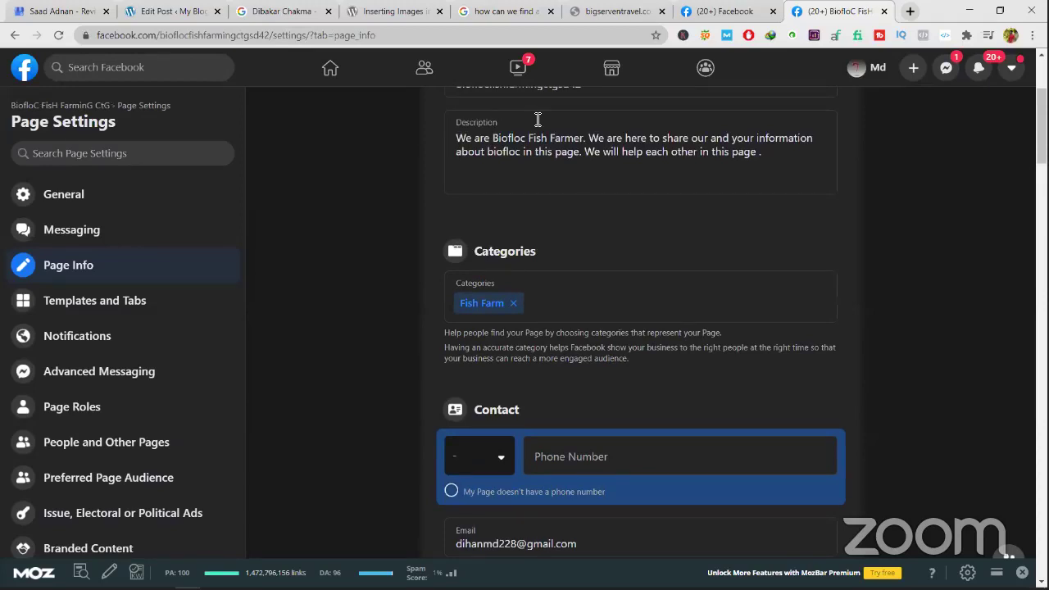
scroll(566, 215, "down", 12)
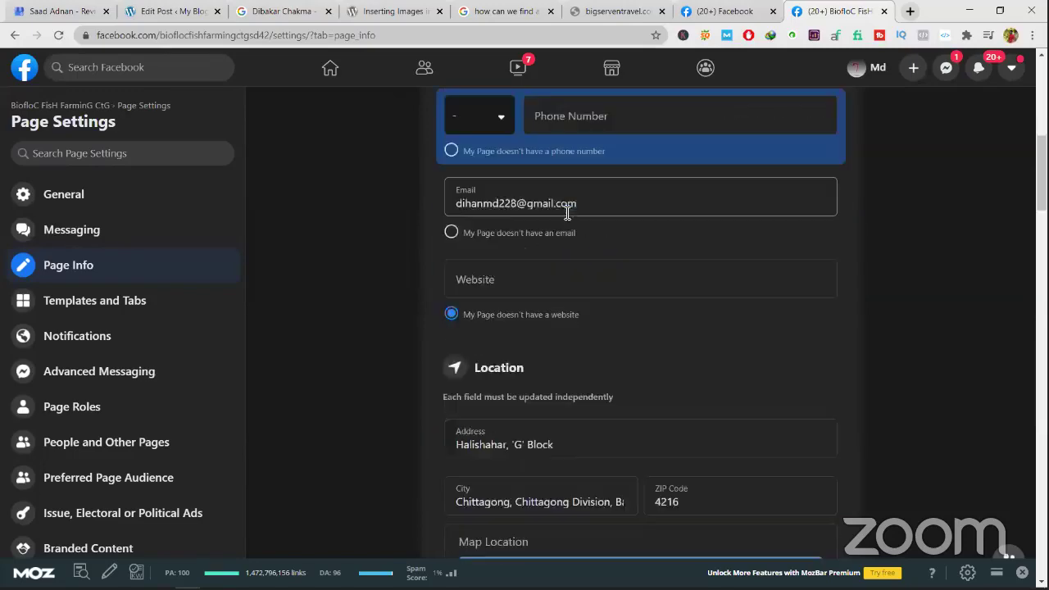
scroll(566, 215, "down", 15)
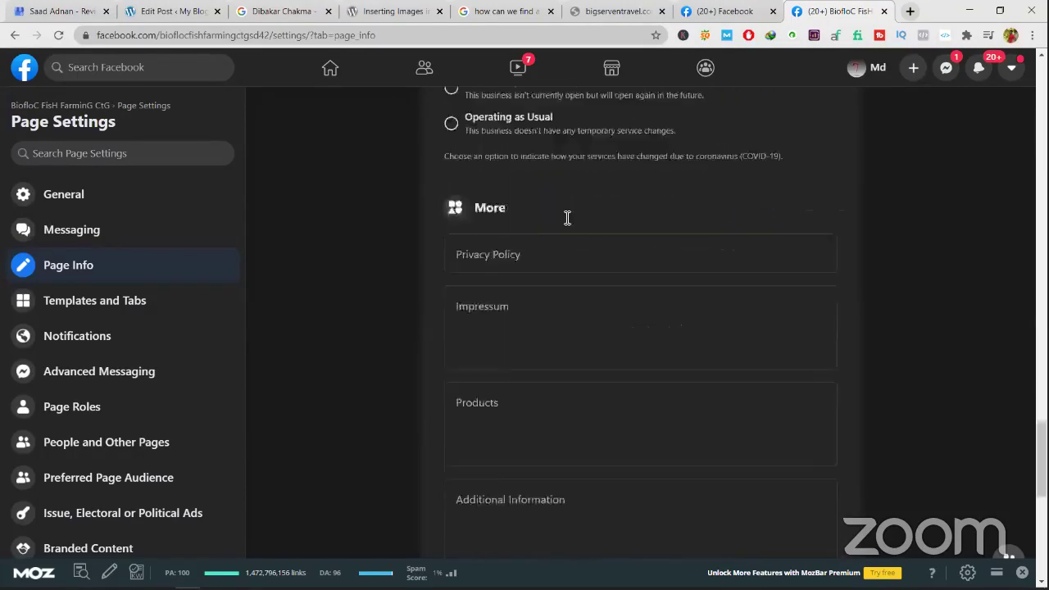
scroll(566, 218, "up", 3)
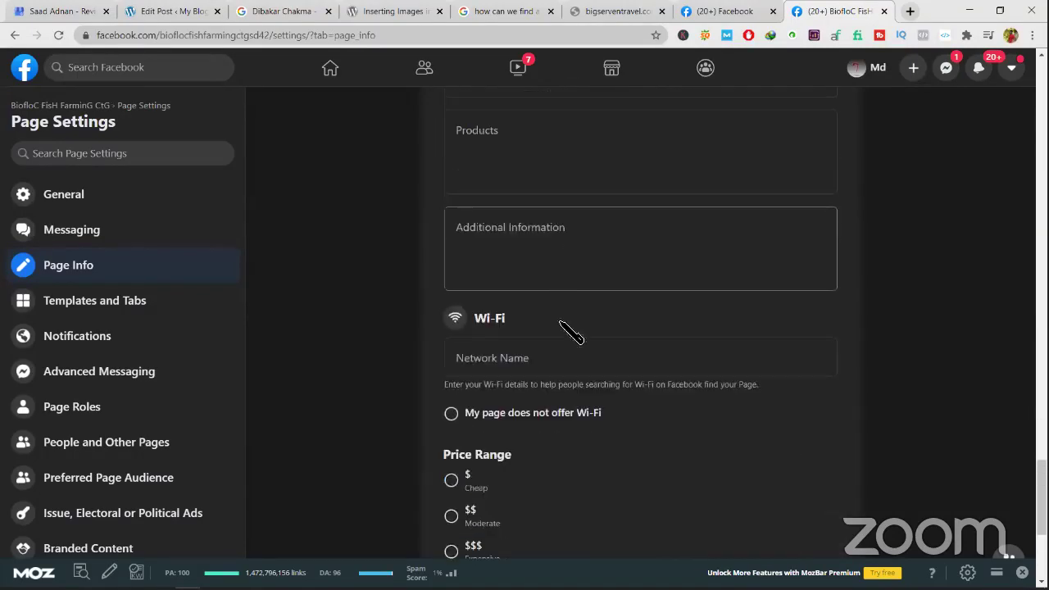